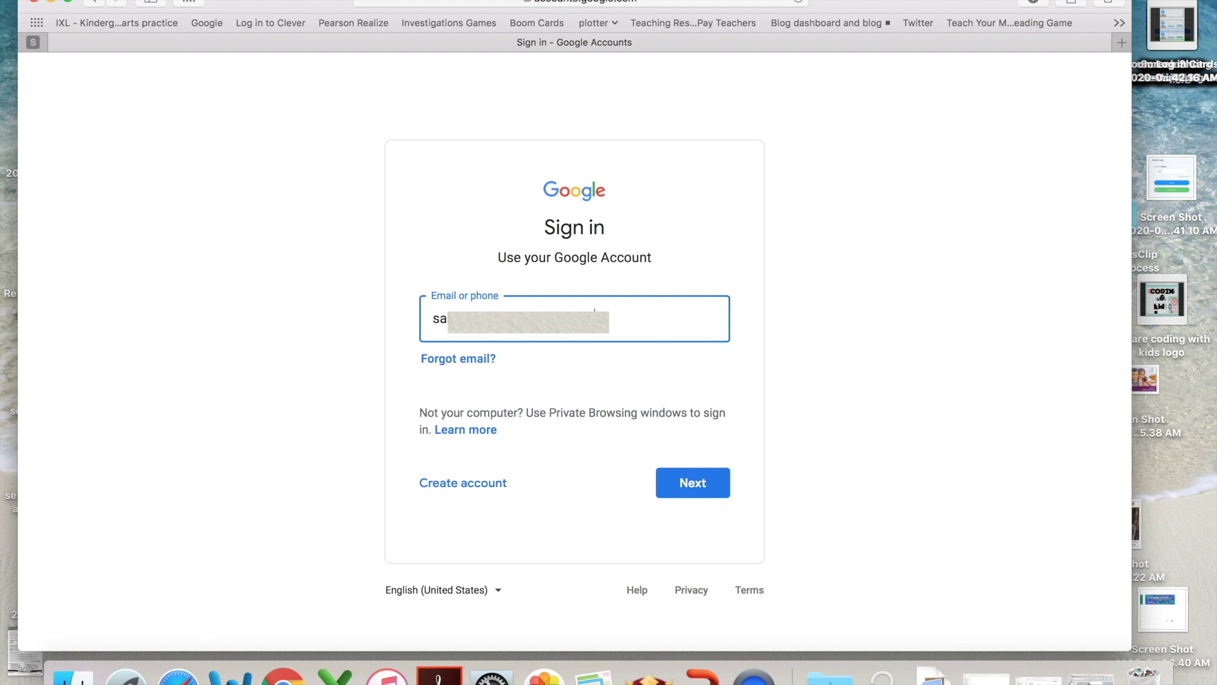
Sign in with the student's e-mail and password, declining to save the password in the browser.
left_click(704, 485)
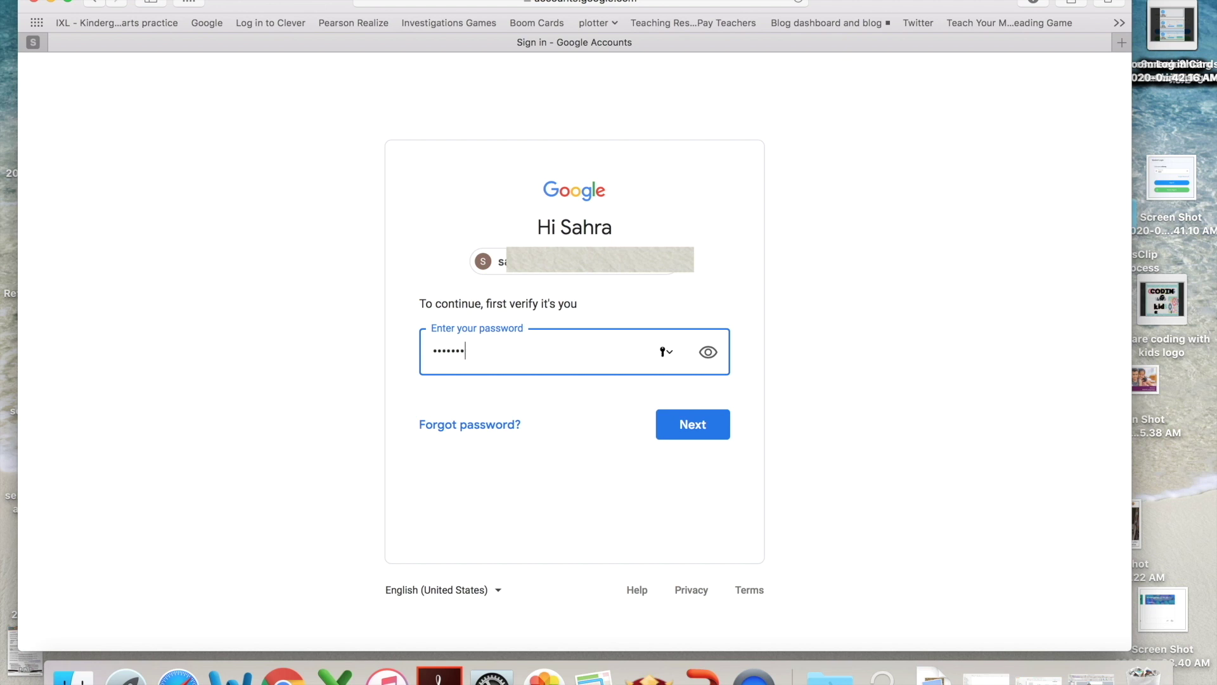
left_click(692, 431)
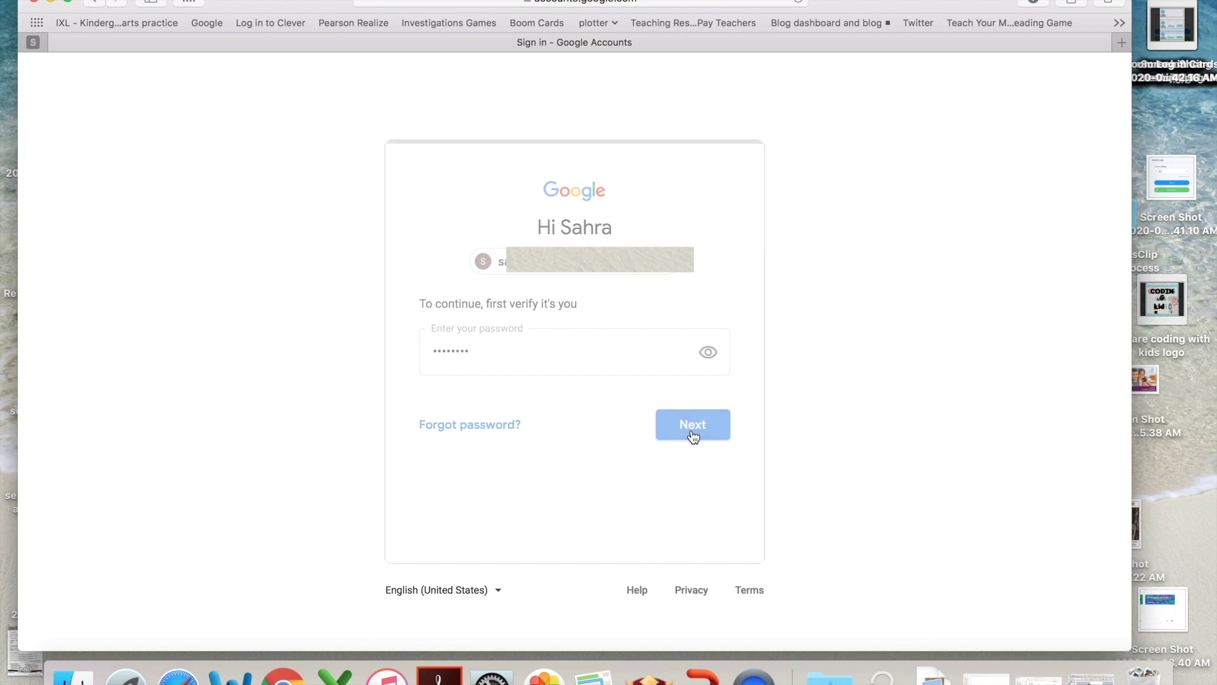
left_click(574, 137)
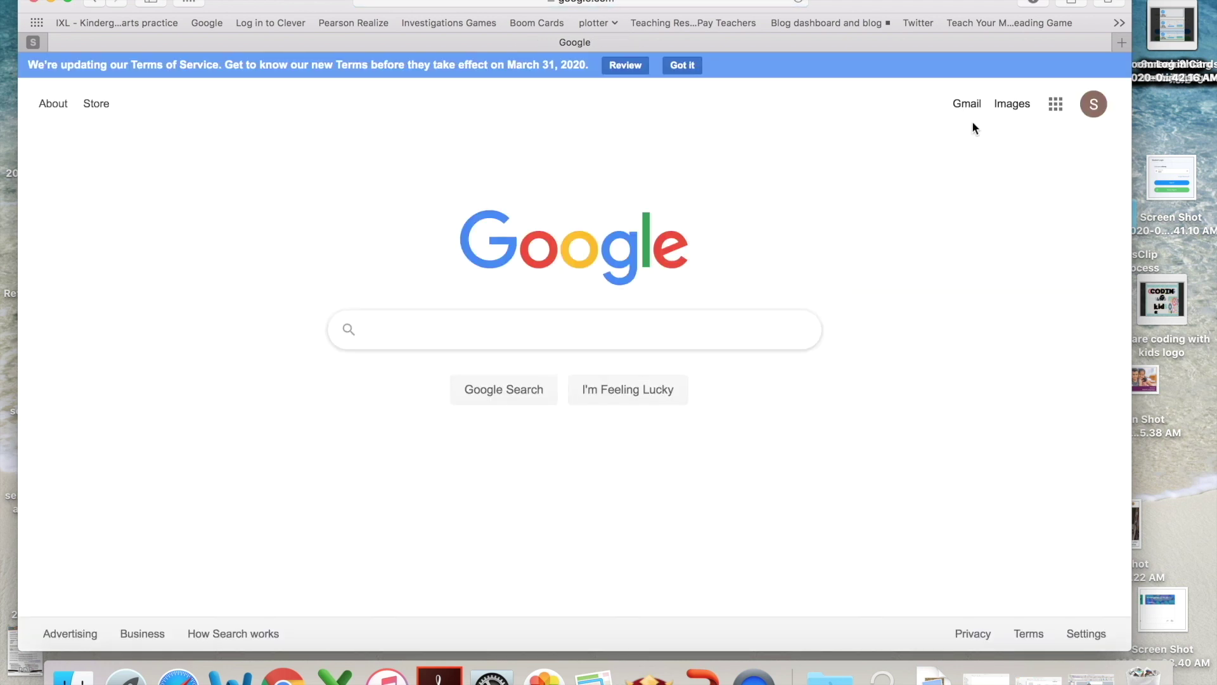
Search Google for 'classroom' and open the Google Classroom result.
type("class")
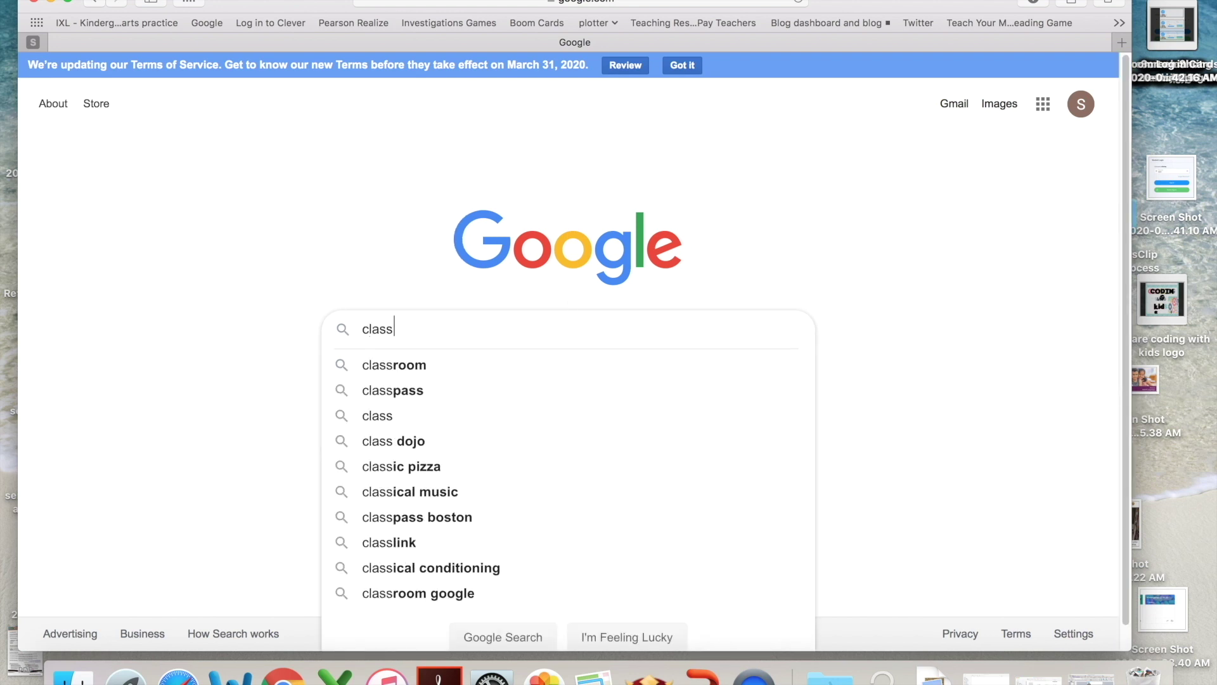
type("room")
key("Return")
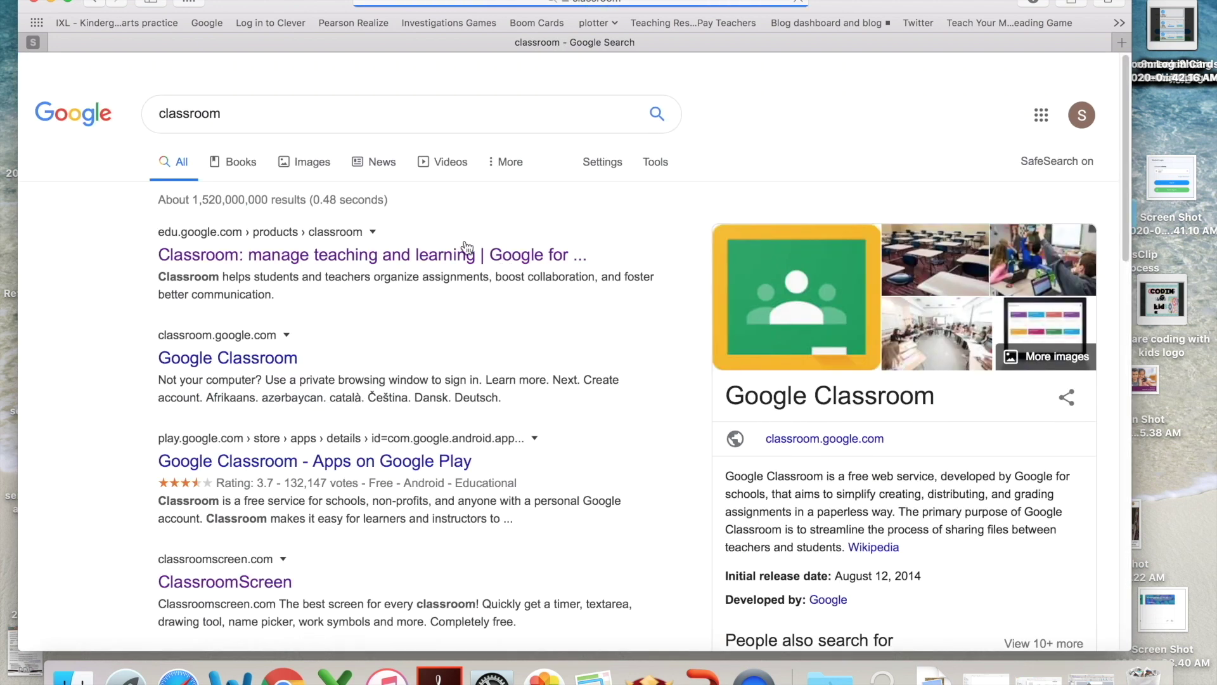
left_click(226, 357)
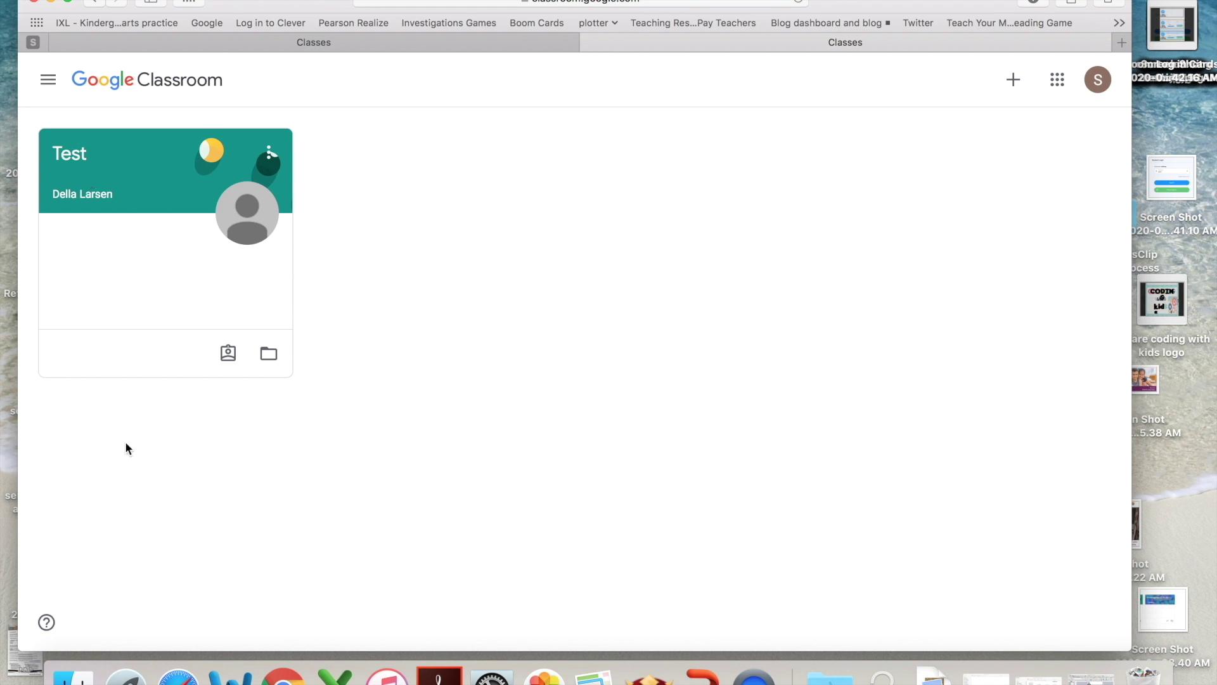
Open the Test class and its 'Looking for CVC words' assignment slides.
left_click(135, 160)
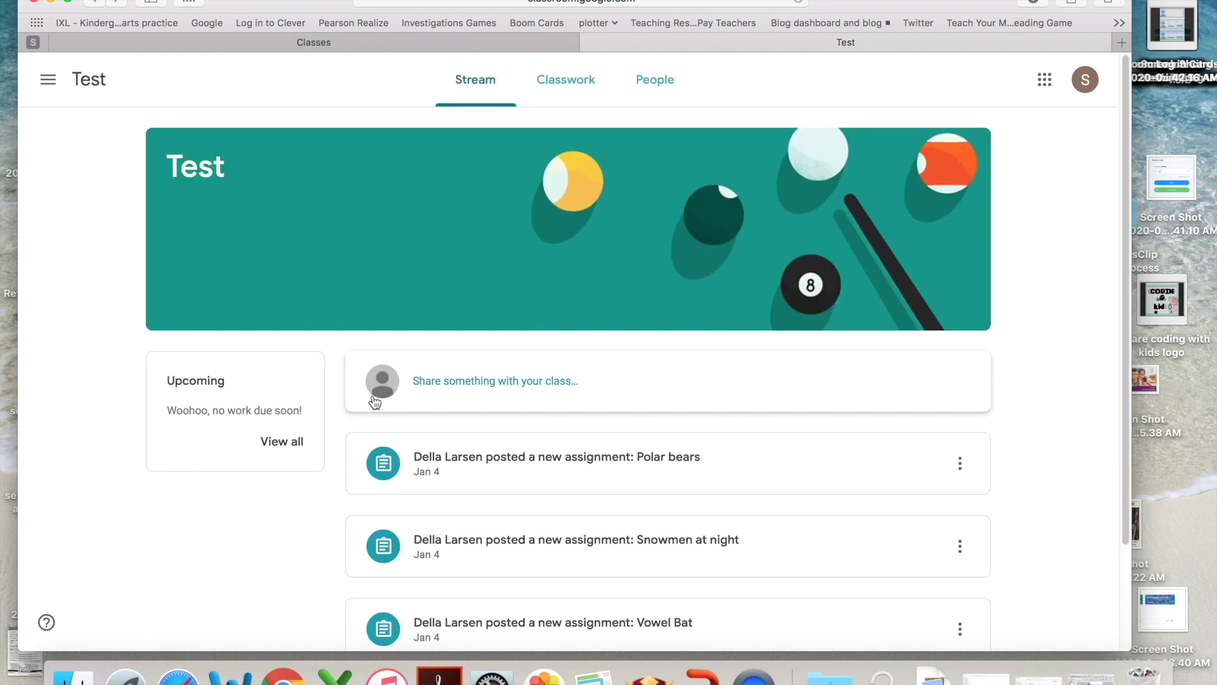
scroll(687, 389, "down", 2)
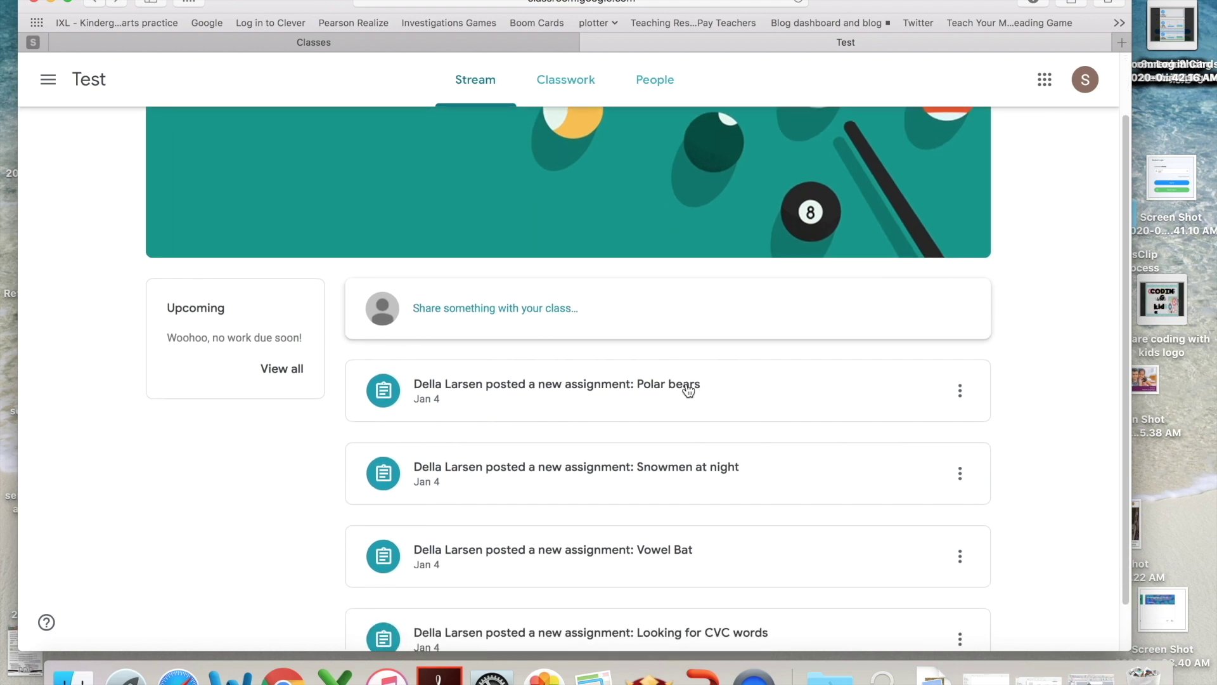
scroll(688, 390, "down", 2)
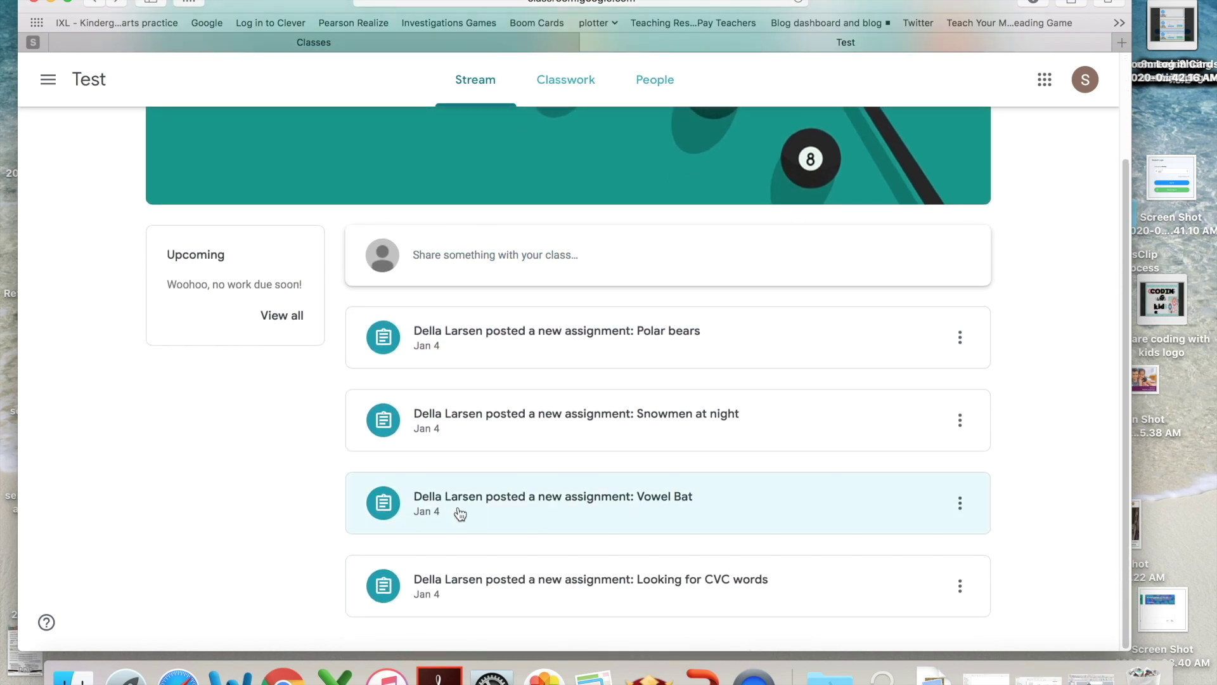
left_click(536, 587)
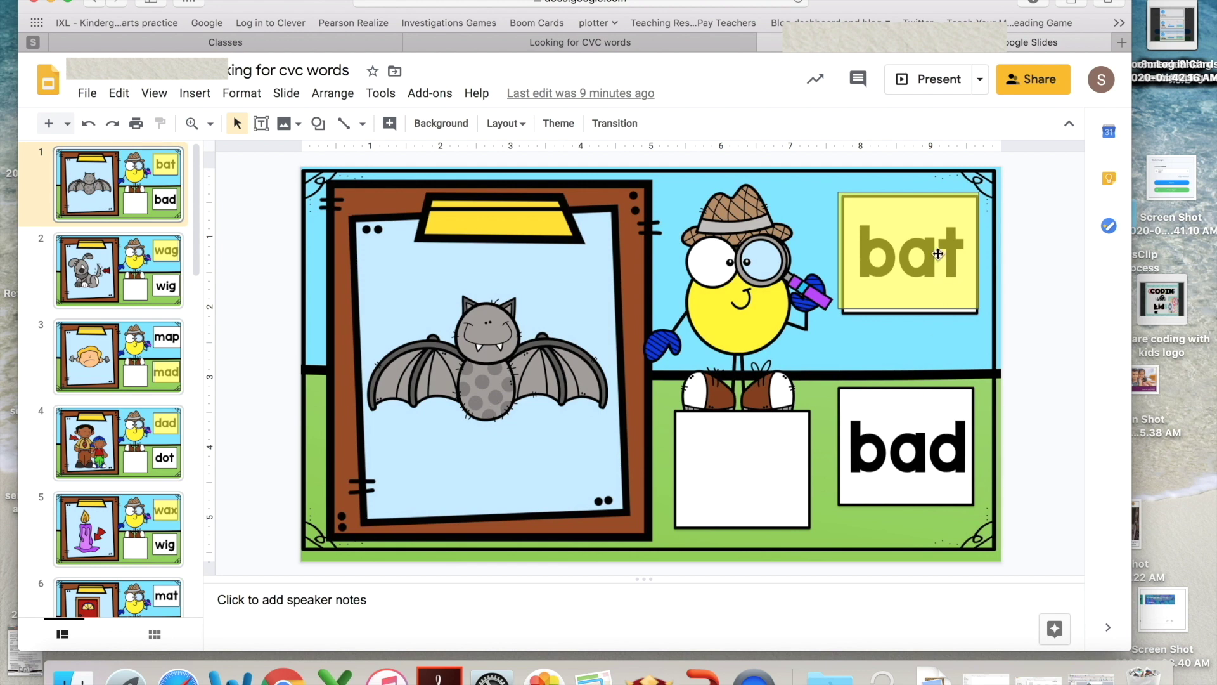
Move the yellow marker on slide 1 onto the blank box, then back onto 'bat'.
left_click_drag(939, 254, 748, 462)
left_click(1033, 477)
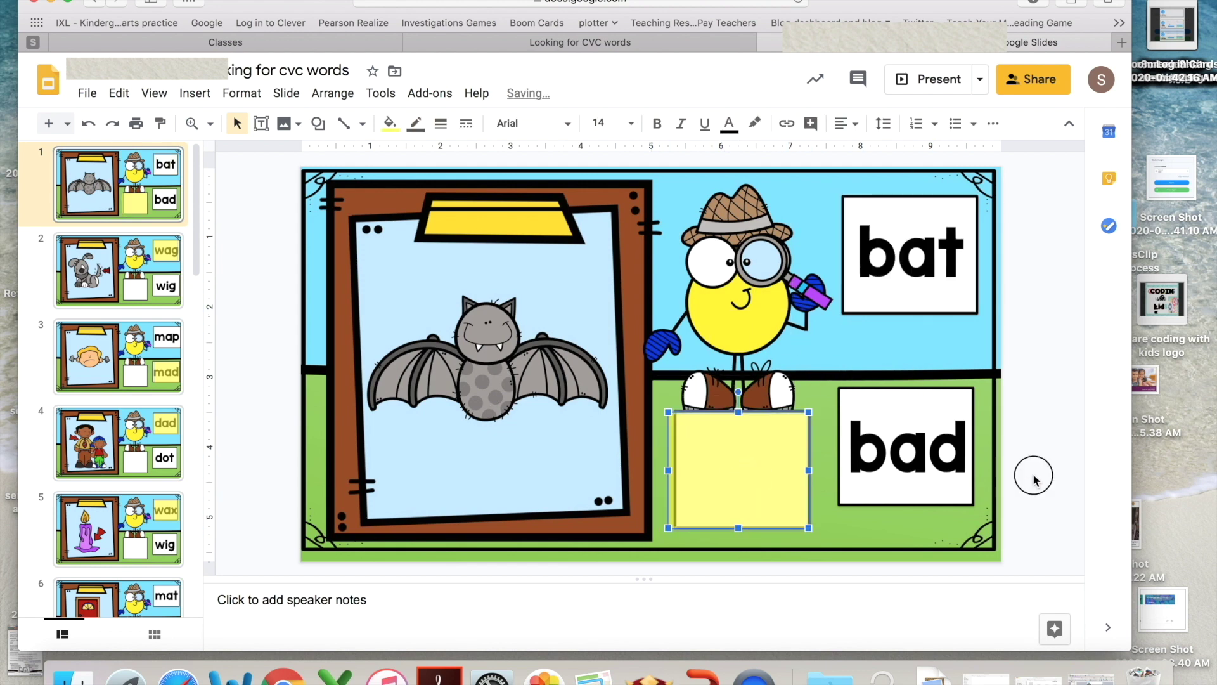
left_click(752, 459)
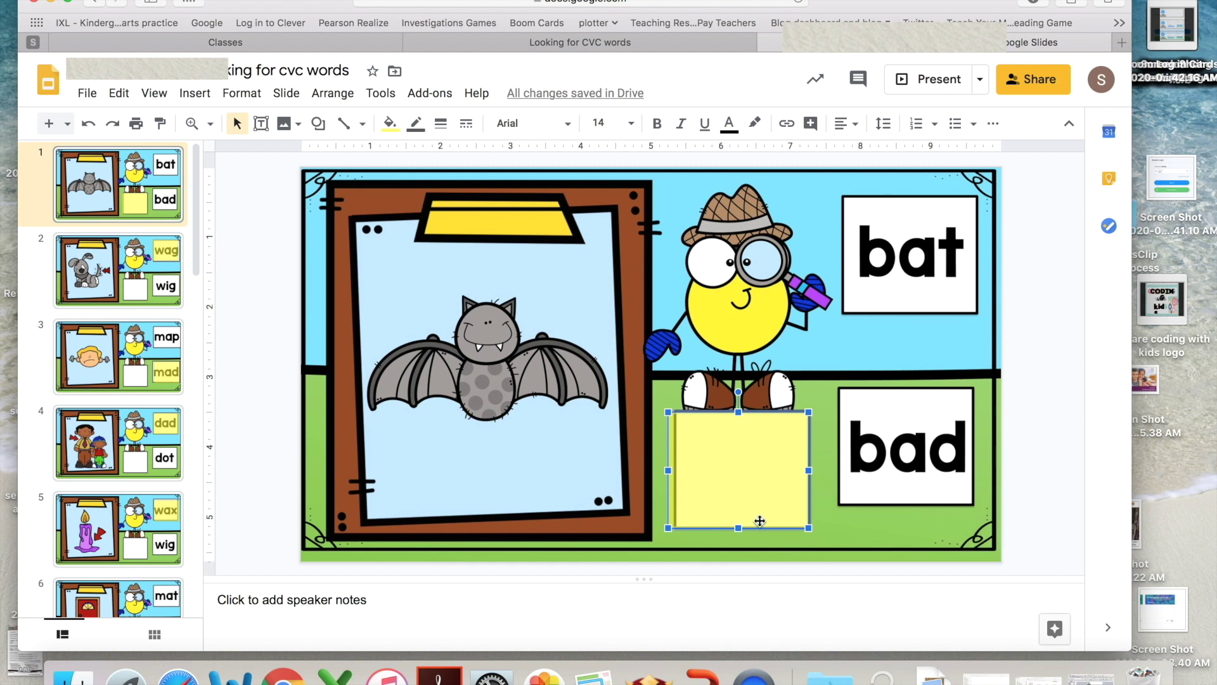
left_click_drag(738, 472, 909, 260)
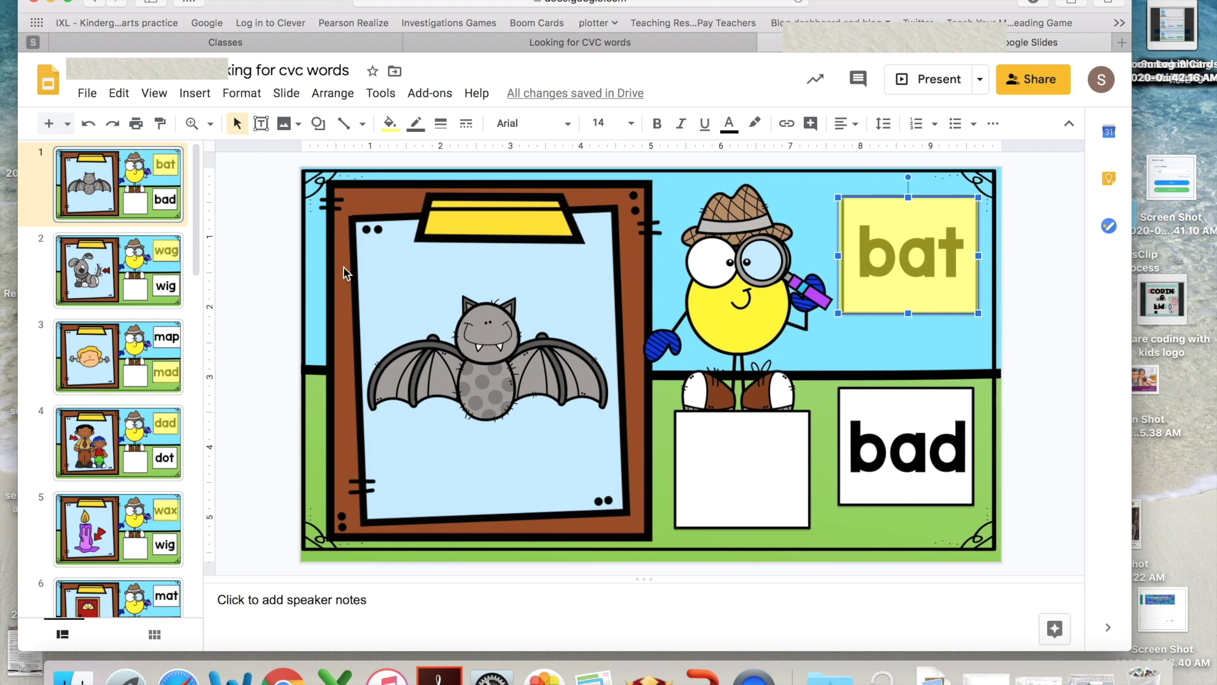
Browse slides 11 through 15, ending on fan/ran, then close the slides.
scroll(162, 279, "down", 10)
scroll(162, 279, "down", 1)
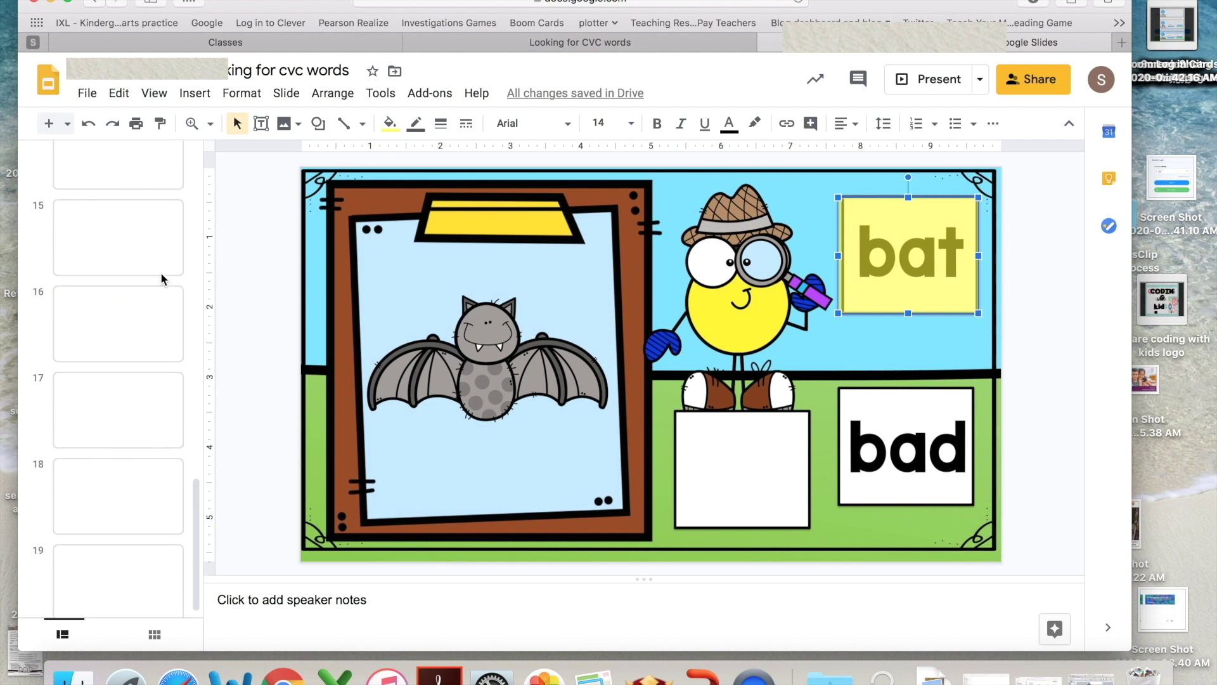
left_click(162, 279)
left_click(135, 360)
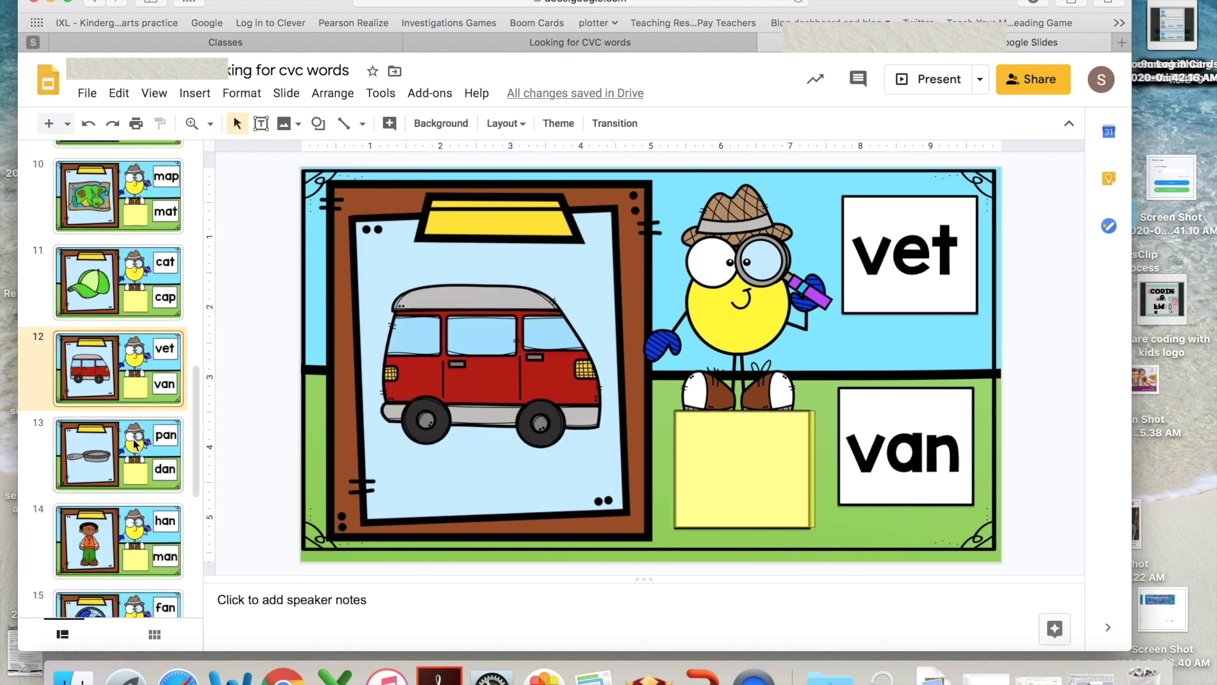
left_click(137, 447)
left_click(141, 531)
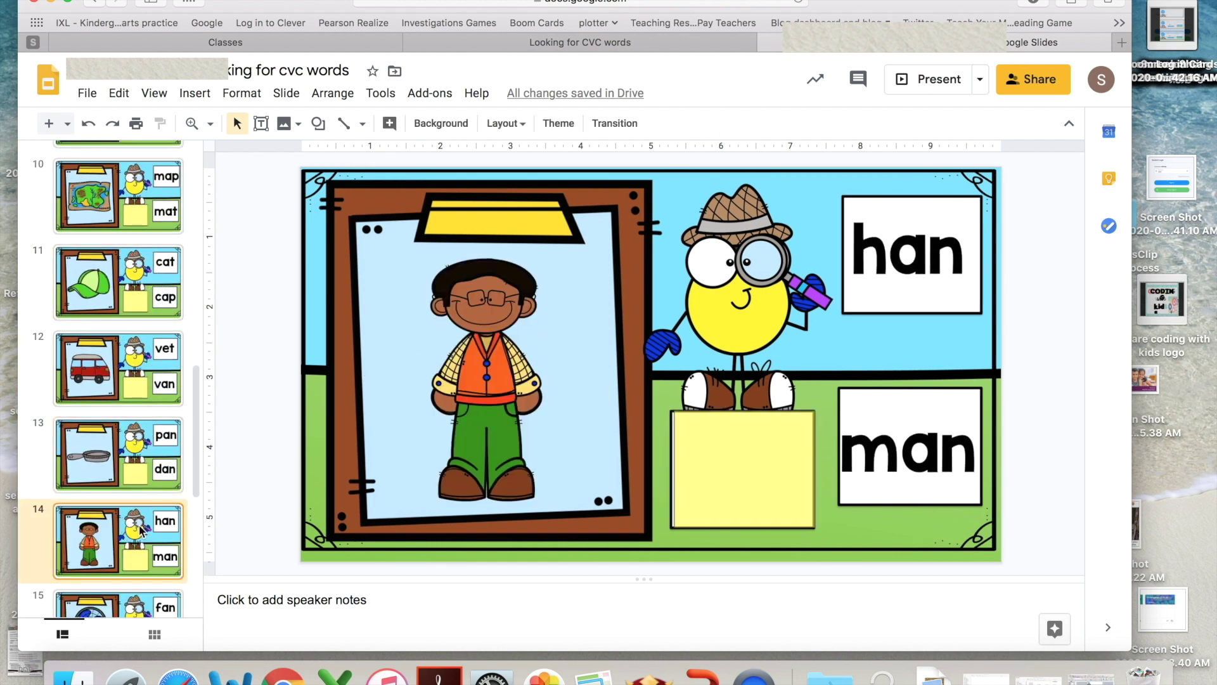
left_click(151, 599)
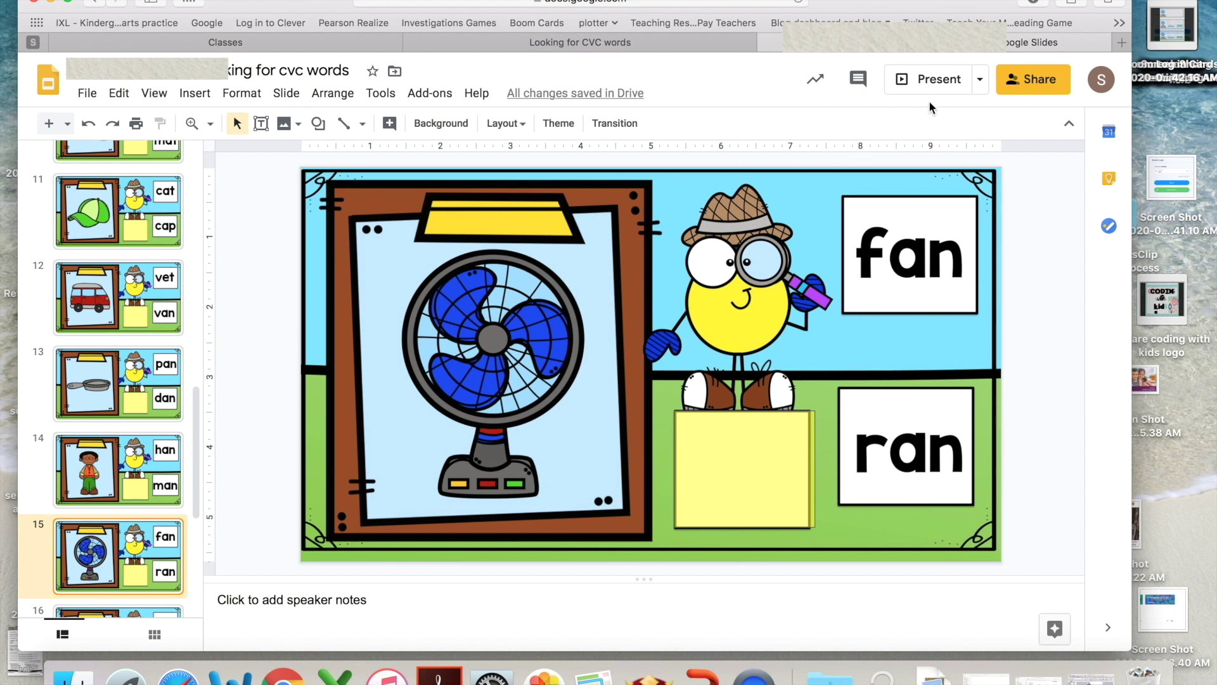
left_click(768, 41)
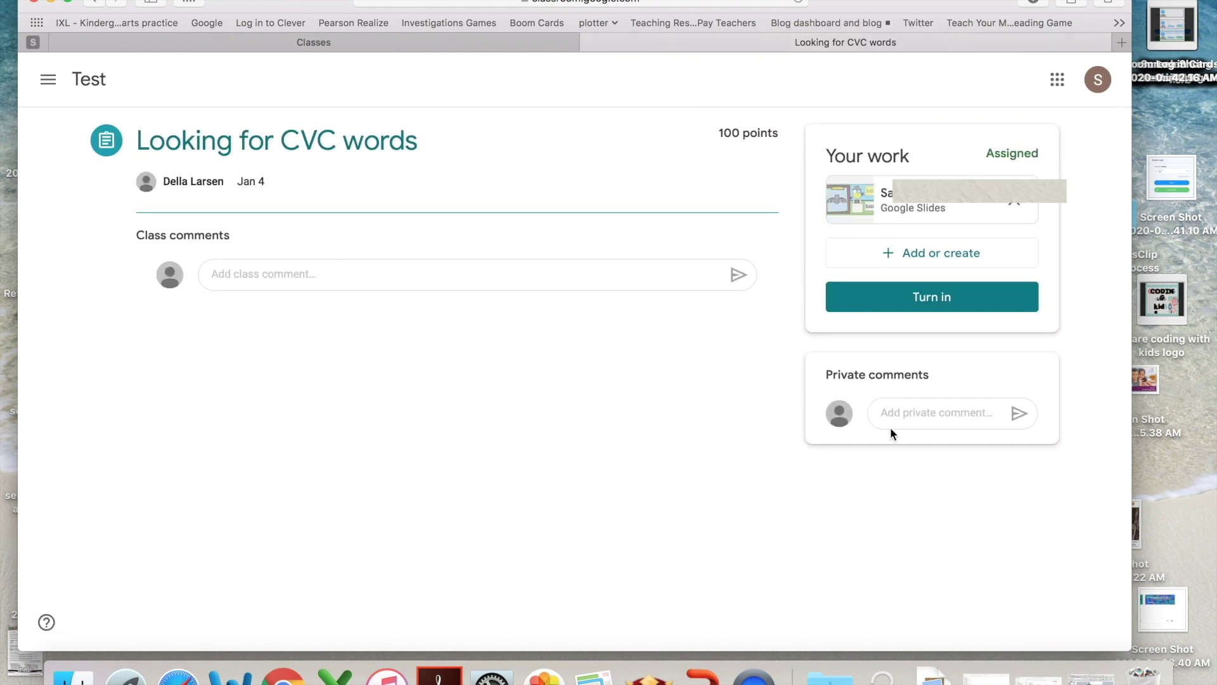
Turn in the CVC words slides, unsubmit them, and return to the Test class stream.
left_click(937, 299)
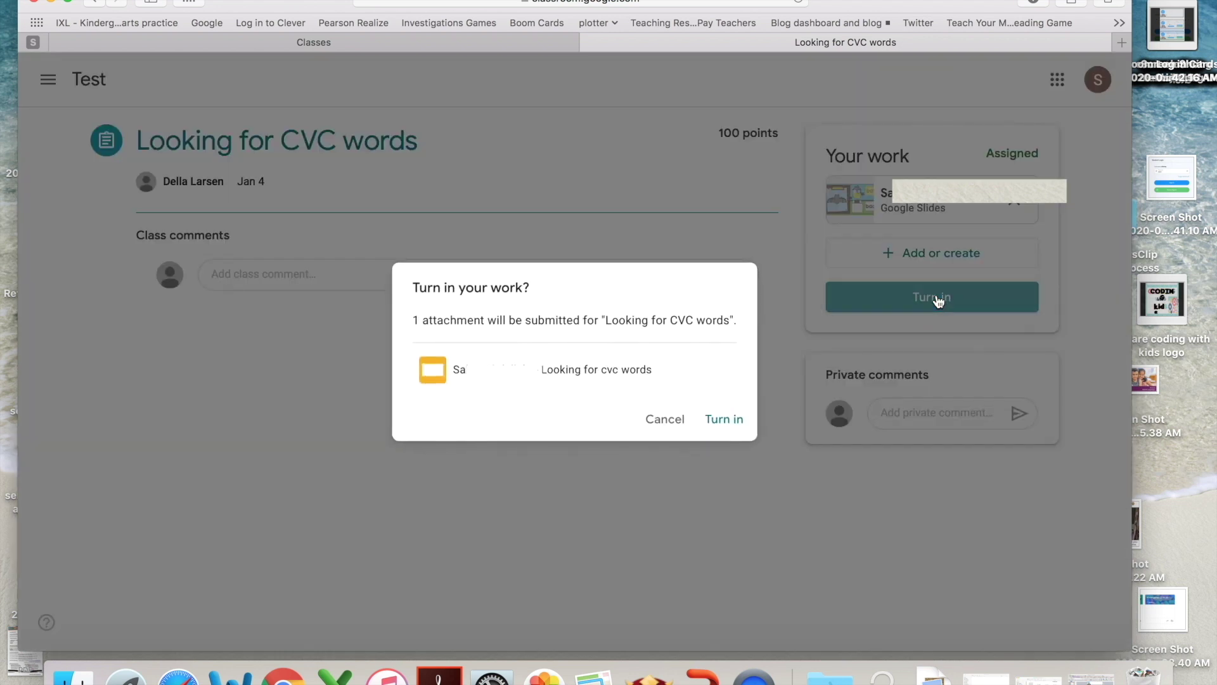
left_click(728, 420)
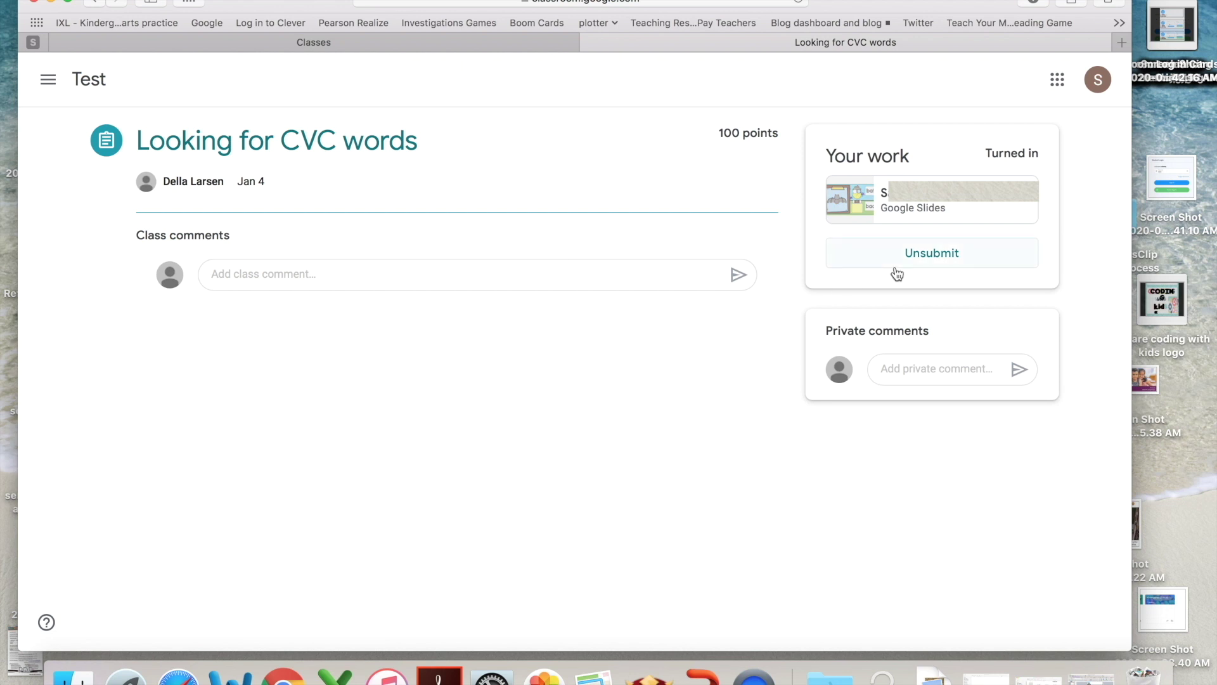
left_click(941, 261)
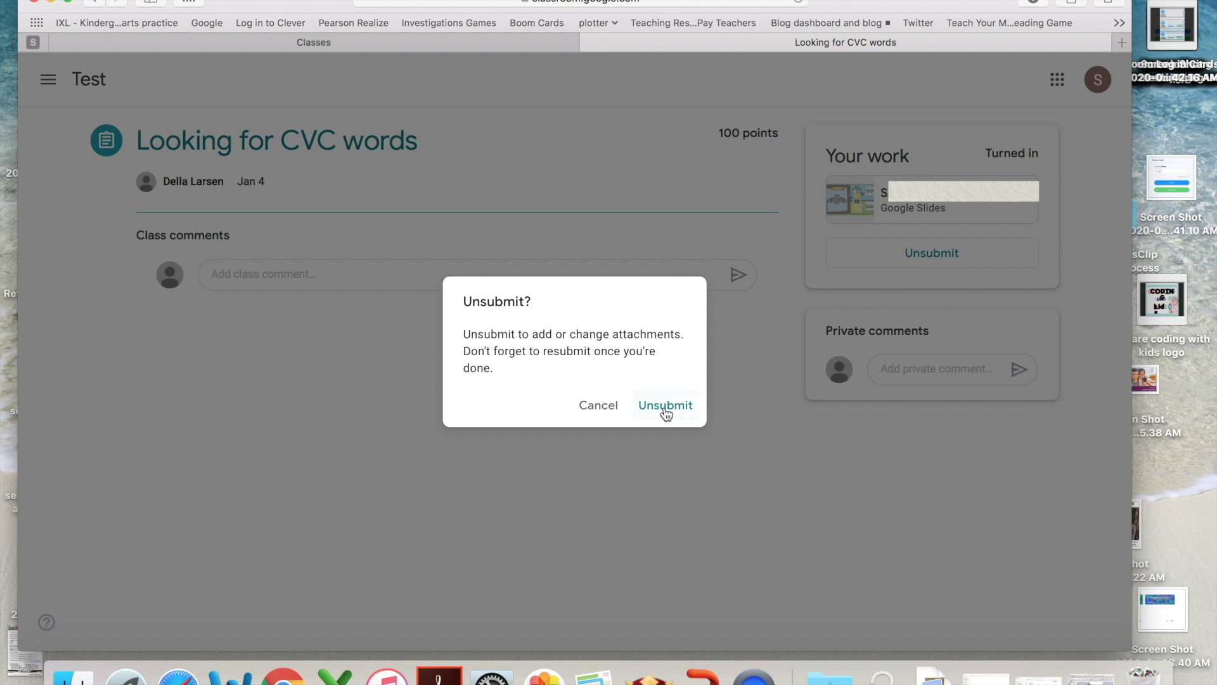
left_click(666, 406)
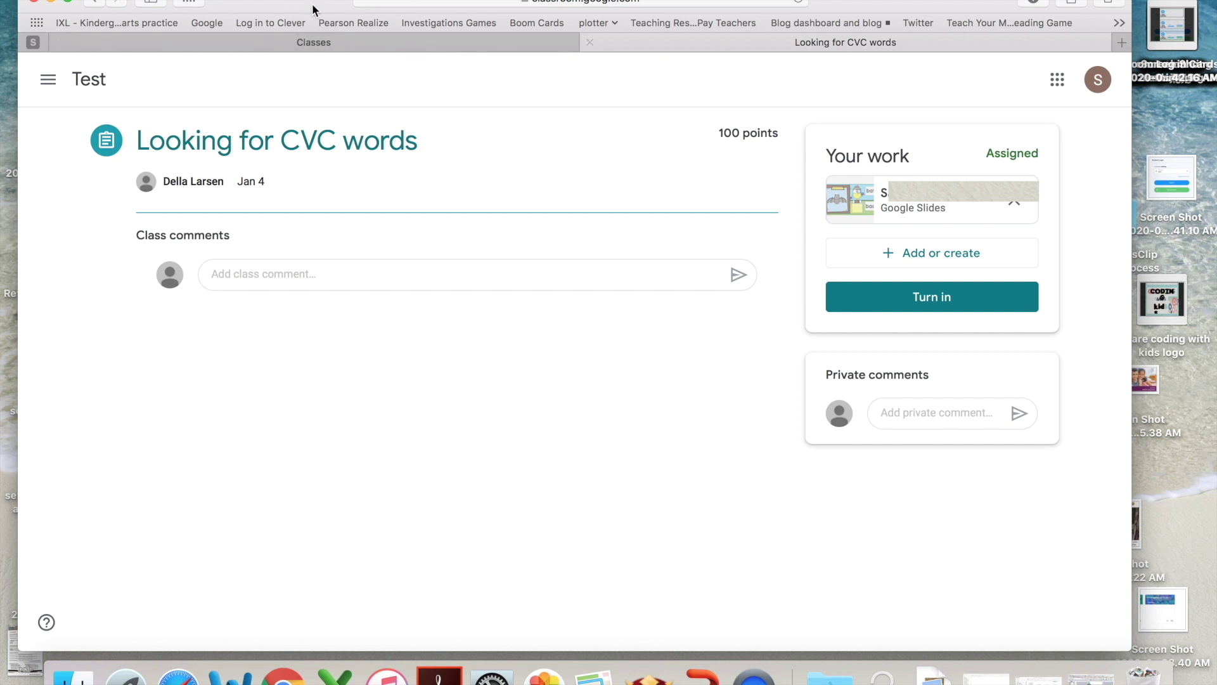
left_click(71, 79)
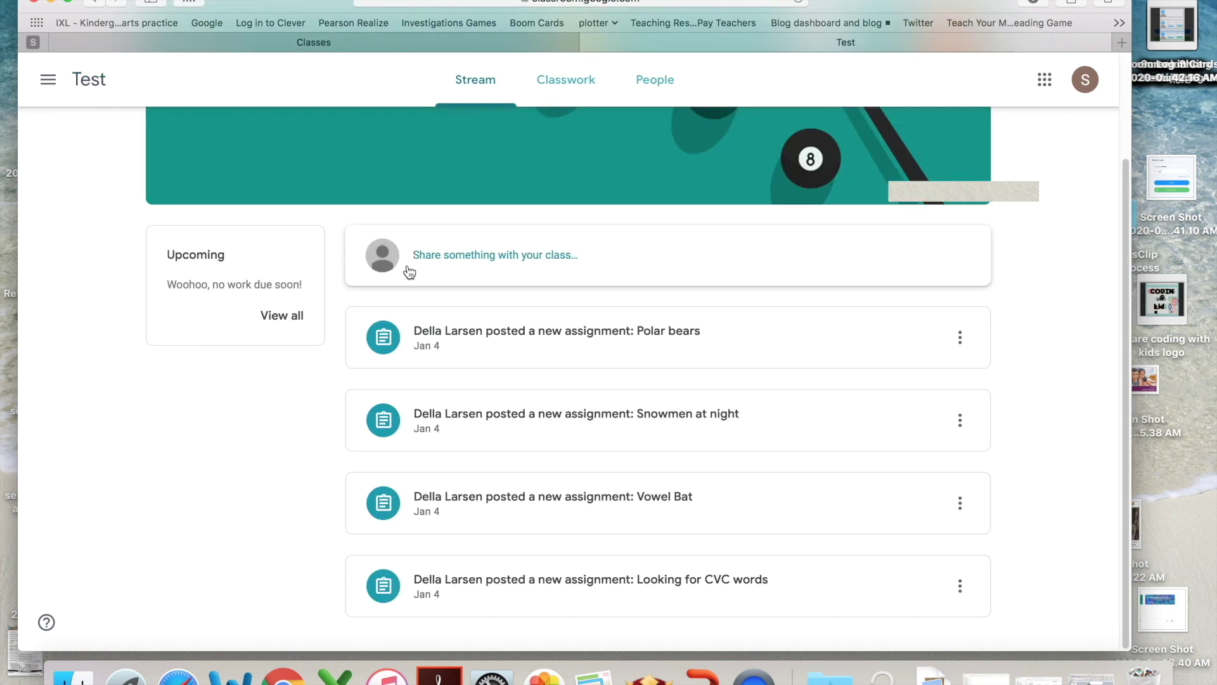
Open the Polar bears assignment and play, then pause, its video before closing it.
left_click(549, 335)
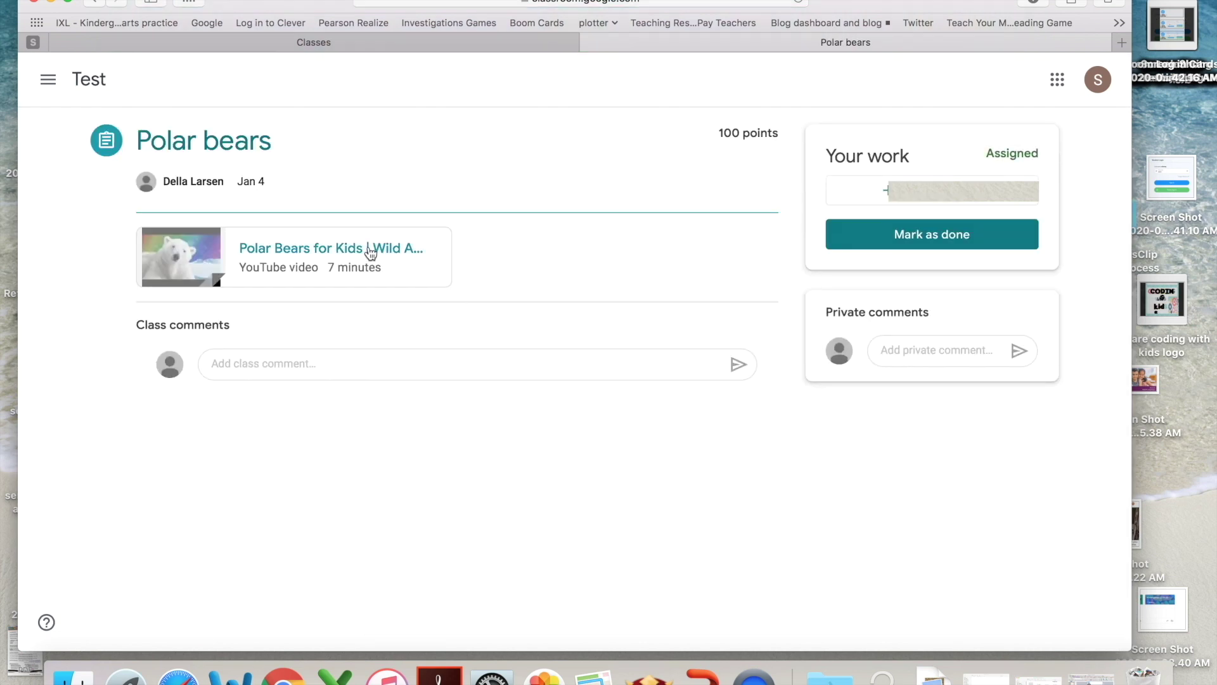
left_click(371, 254)
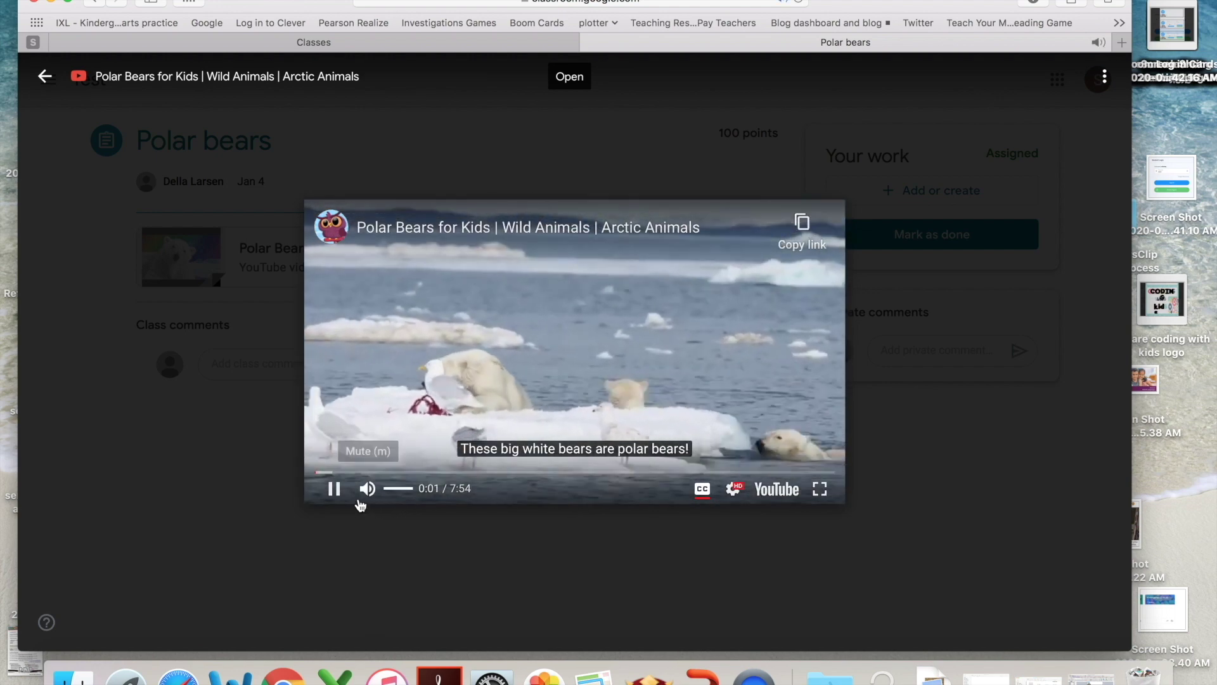
left_click(334, 488)
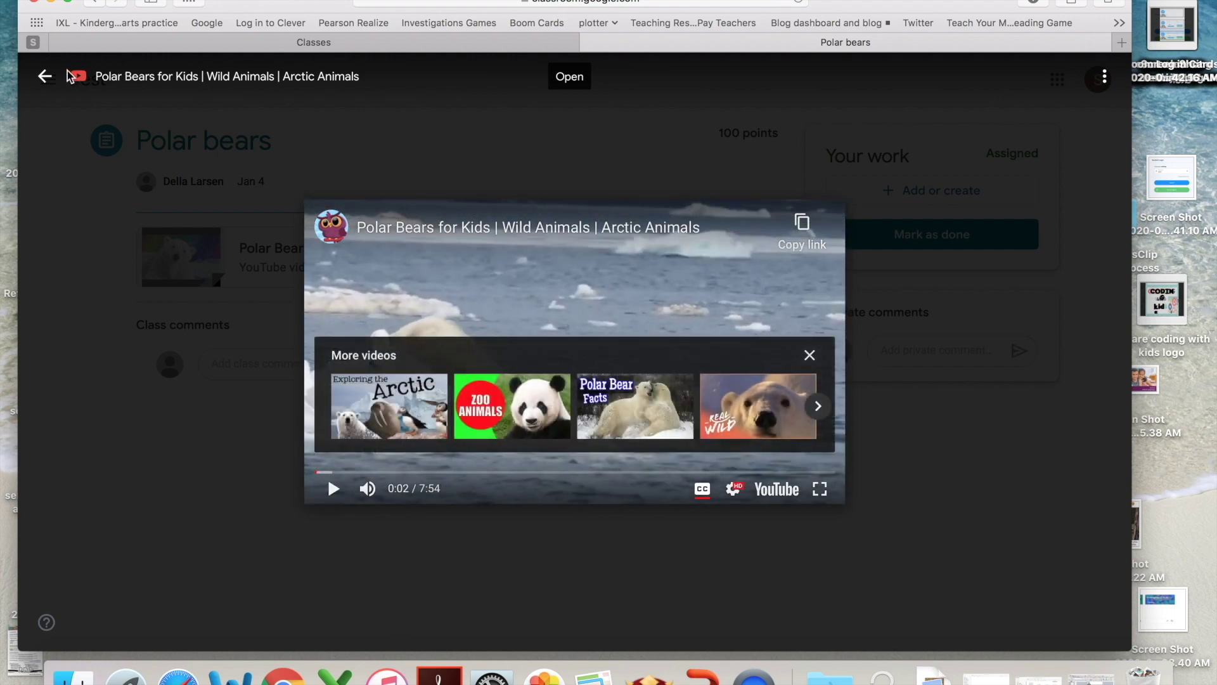
left_click(45, 76)
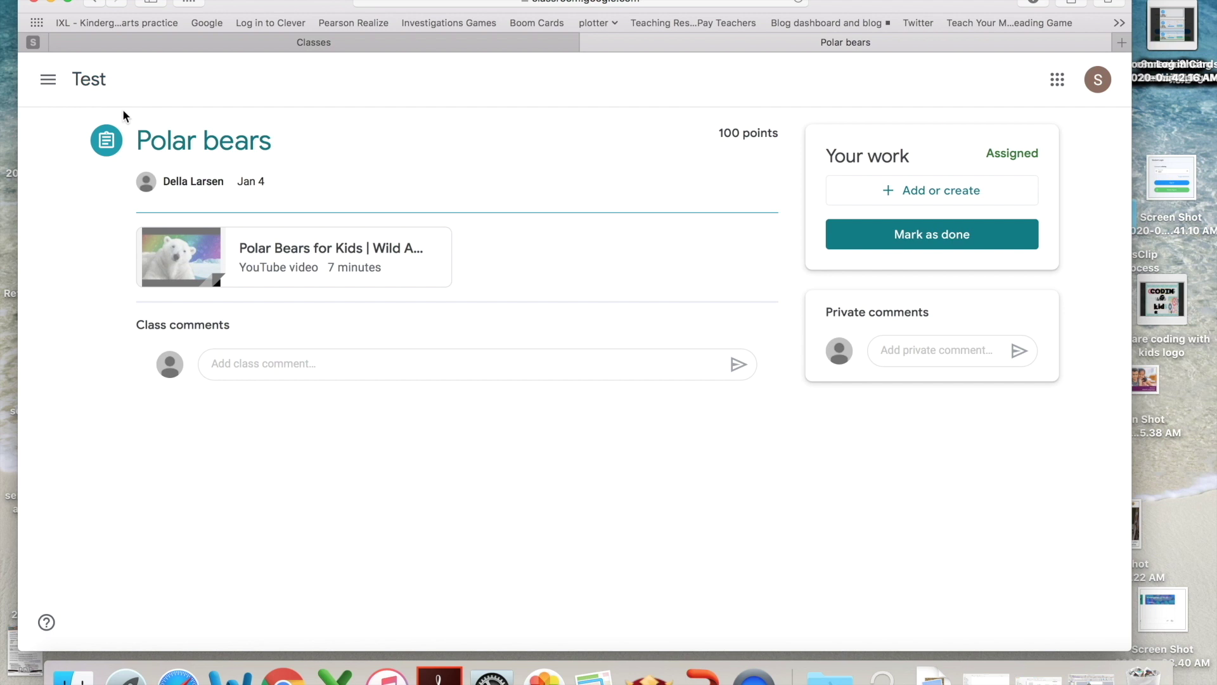
Mark Polar bears as done, then unsubmit it back to Assigned.
left_click(972, 236)
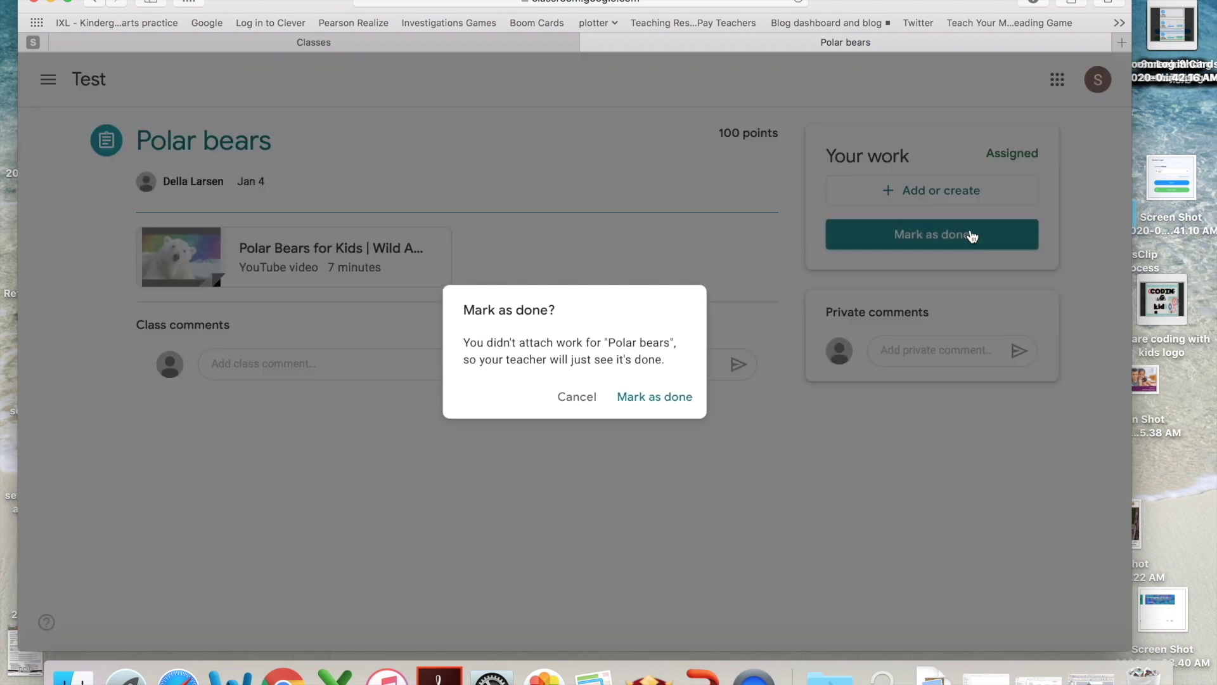
left_click(653, 400)
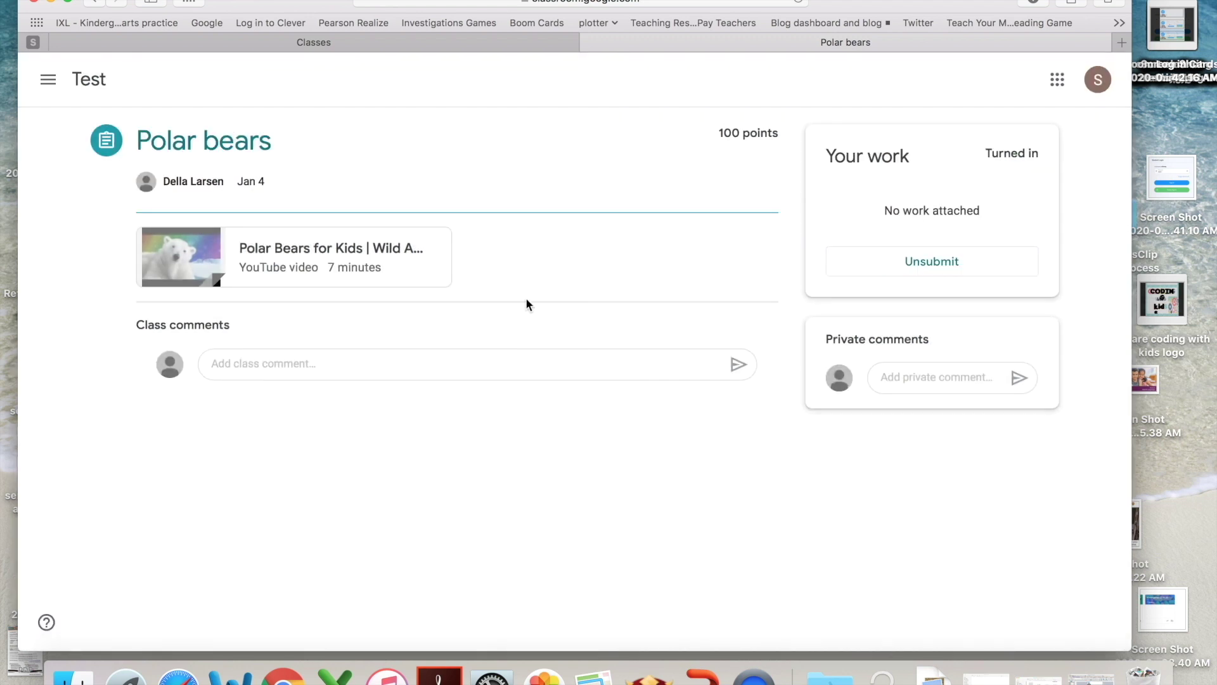
left_click(952, 272)
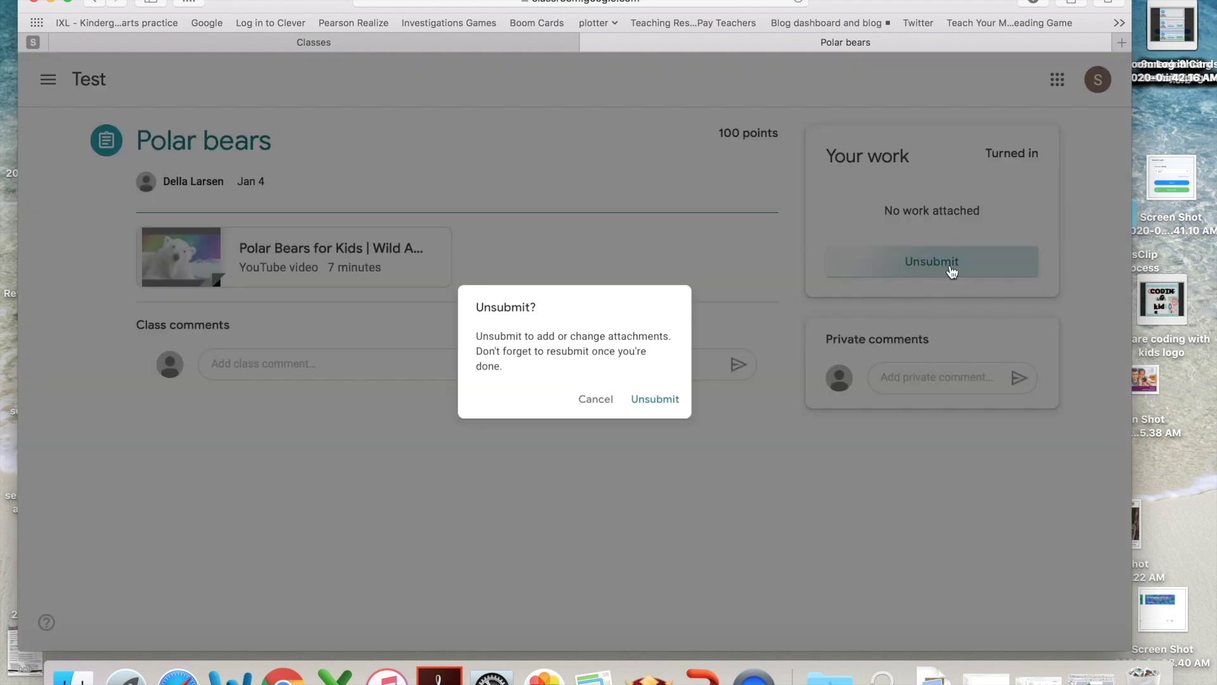
left_click(681, 408)
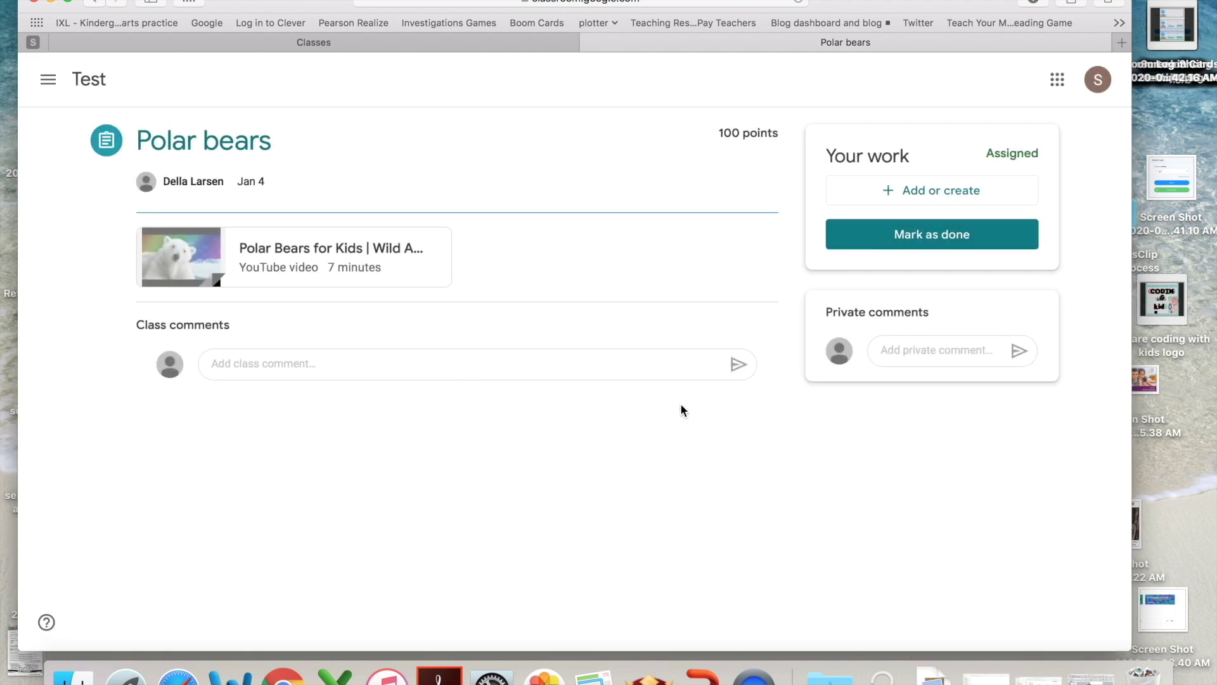